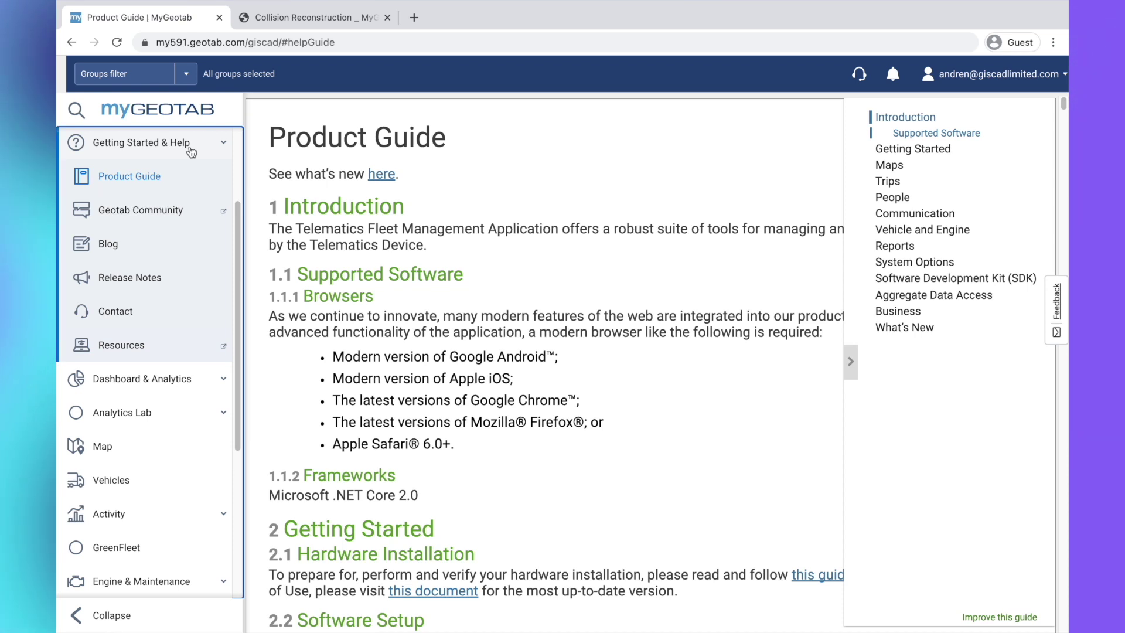
# - Open the Dashboard page under Dashboard & Analytics to view the fleet's summary report charts
pyautogui.scroll(-3, 231, 285)
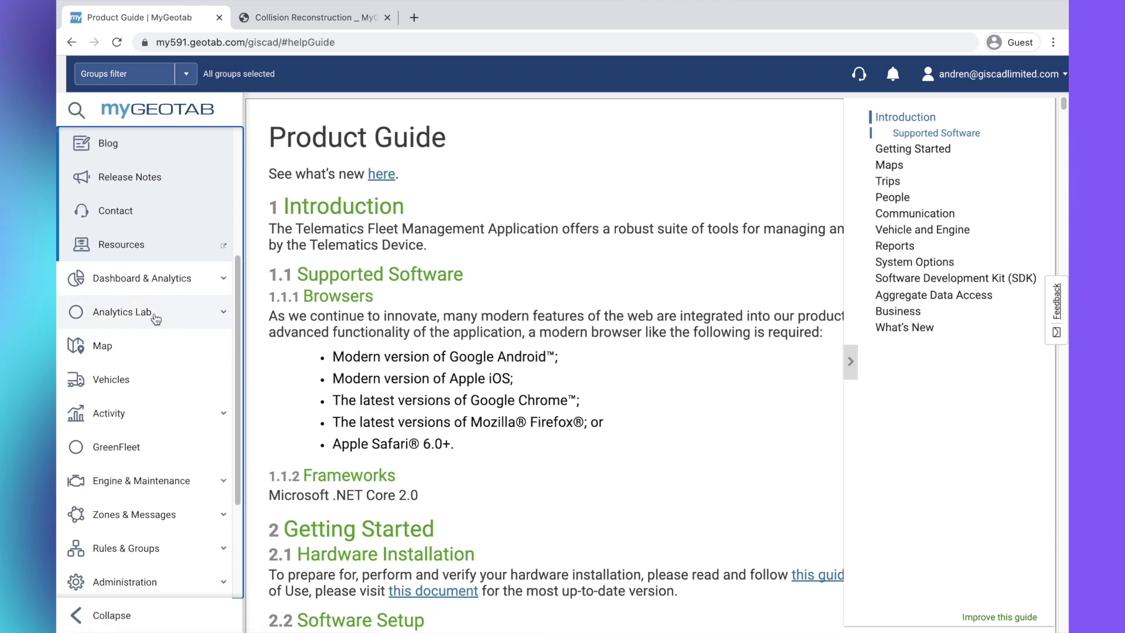
pyautogui.scroll(-3, 221, 279)
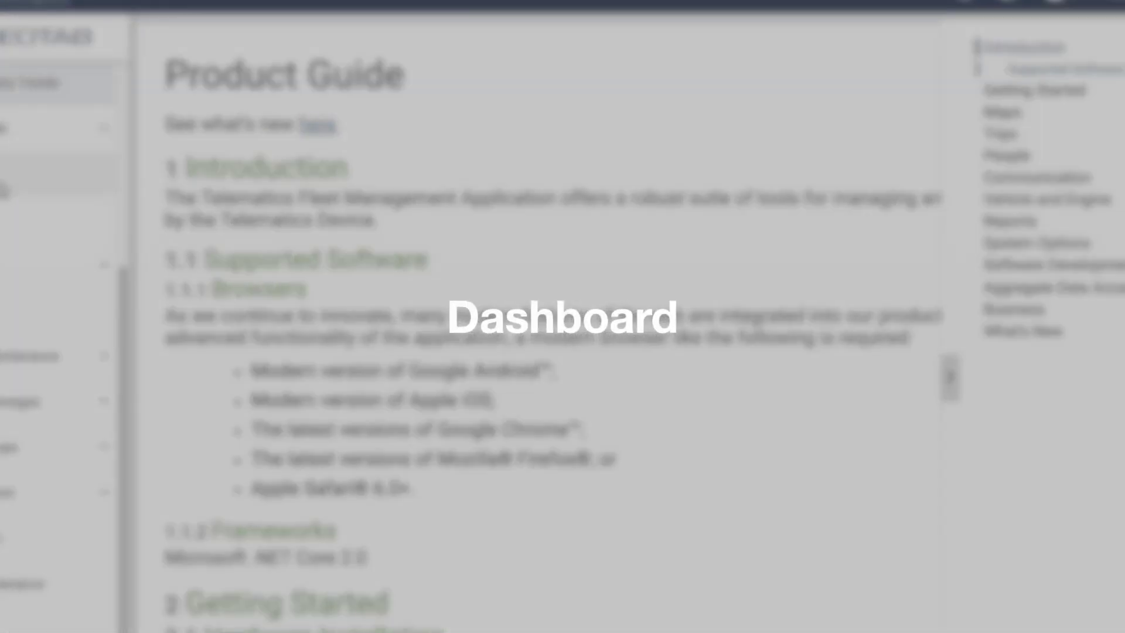
pyautogui.scroll(1, 35, 246)
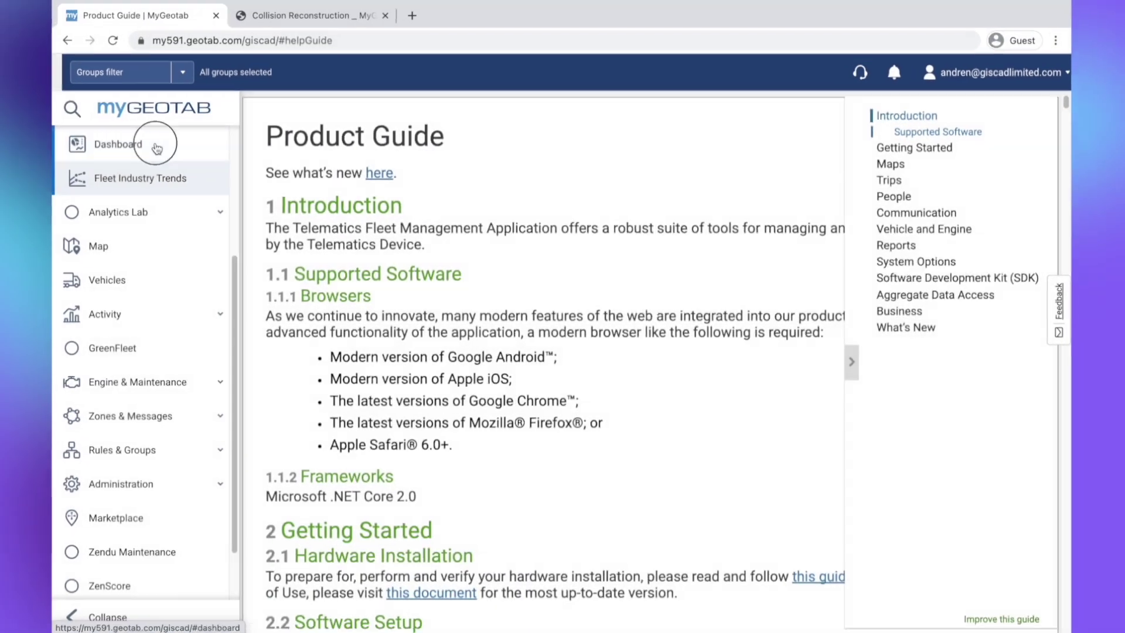
pyautogui.click(147, 145)
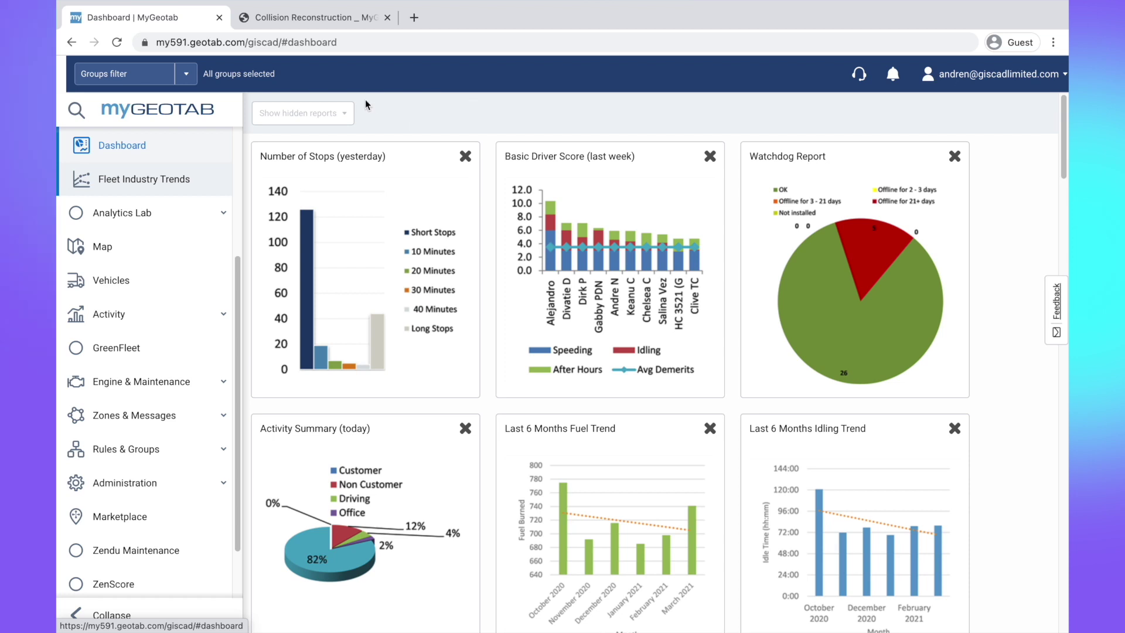
# - View the Map page and open the edit page of the sixth vehicle in the Vehicles list
pyautogui.click(195, 246)
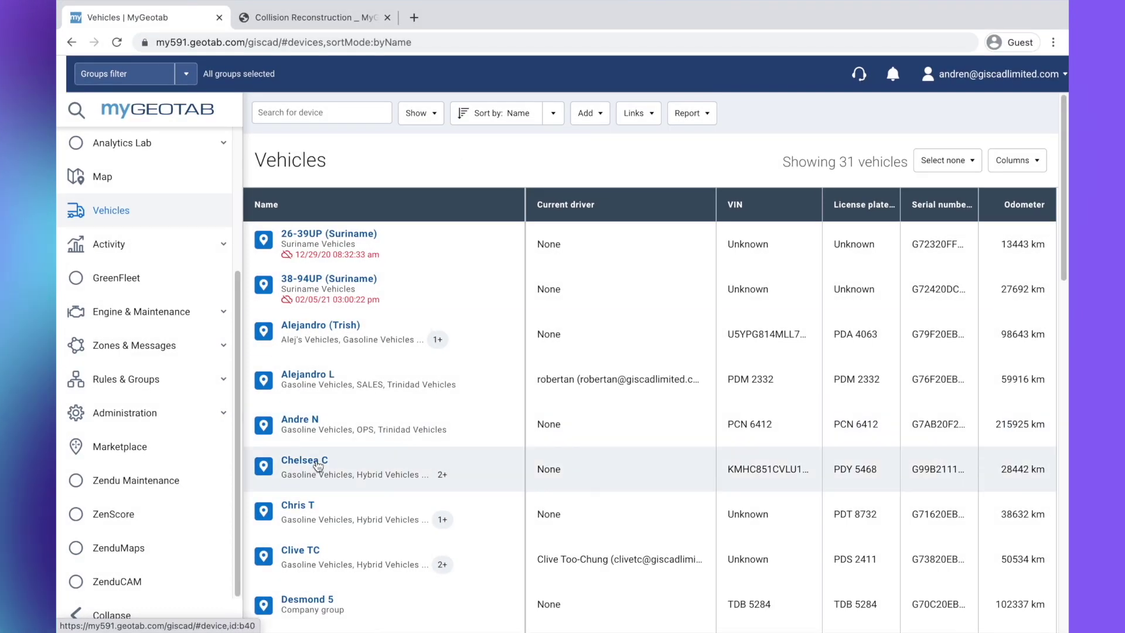
pyautogui.click(352, 462)
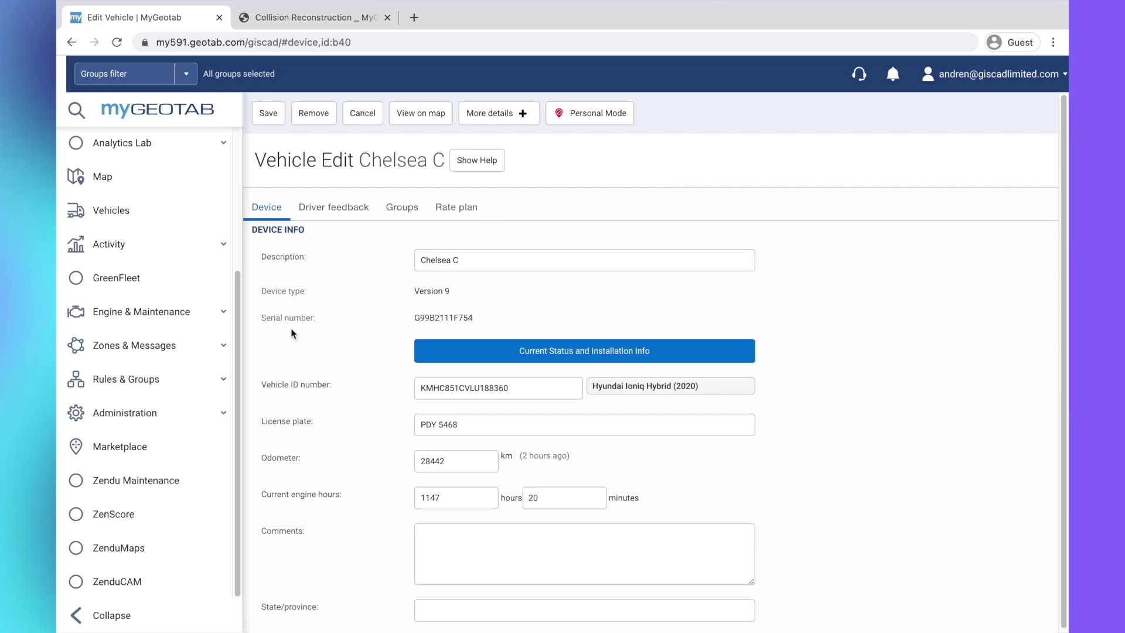
# - Open Collision Reconstruction under Activity and review the sample collision report PDF, from point of impact through map, speed, RPM and accelerometer data
pyautogui.click(122, 238)
pyautogui.click(135, 275)
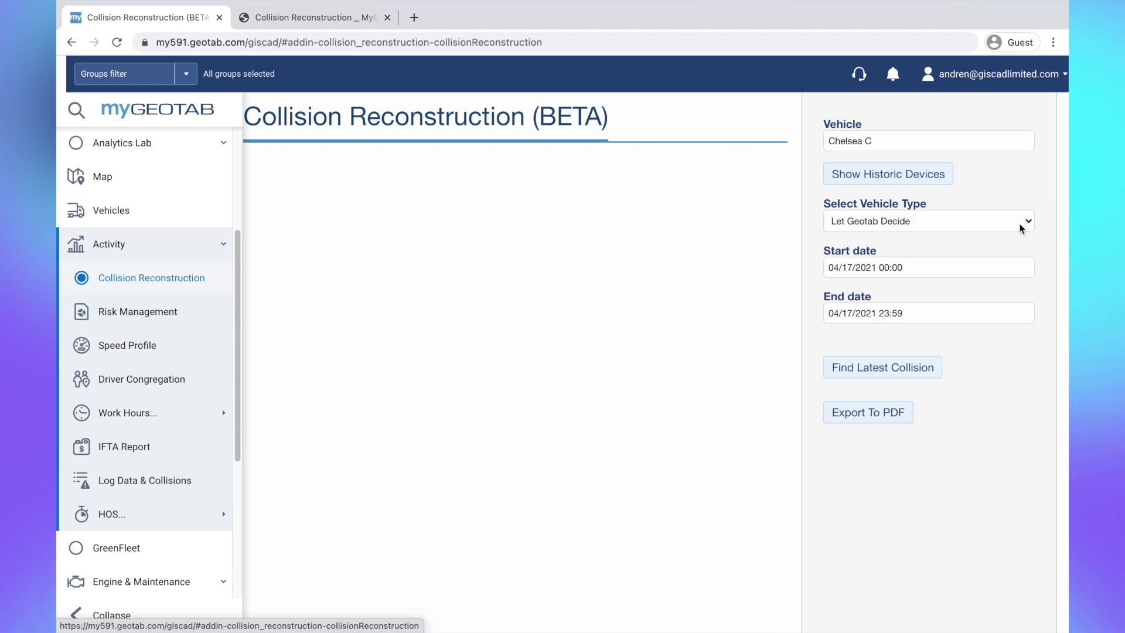
pyautogui.click(317, 22)
pyautogui.scroll(3, 804, 372)
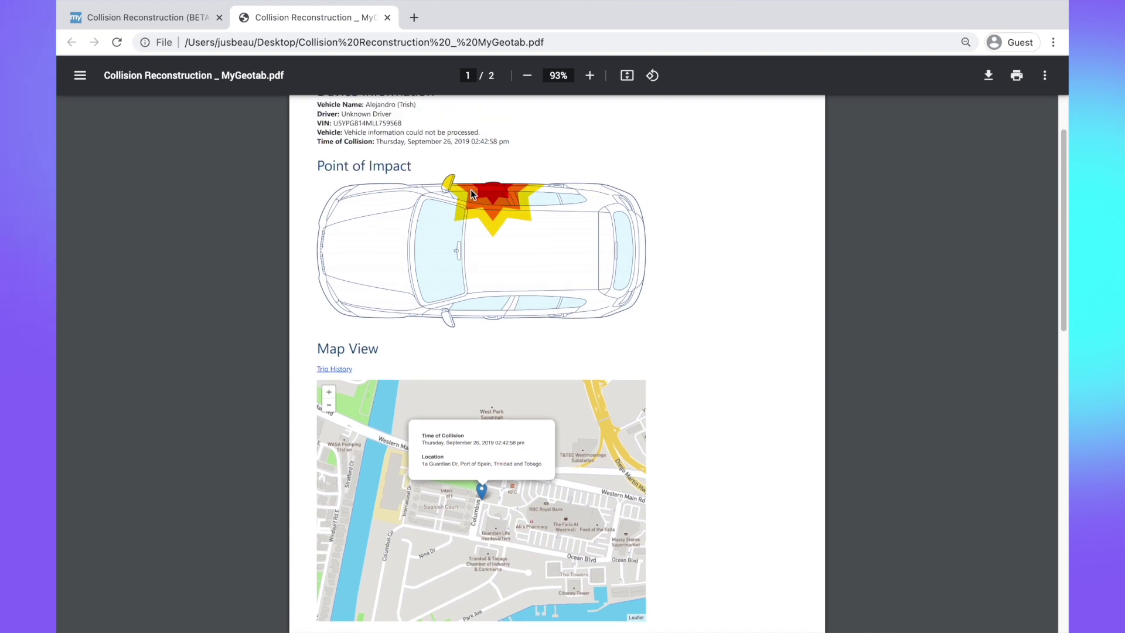
pyautogui.scroll(-1, 805, 409)
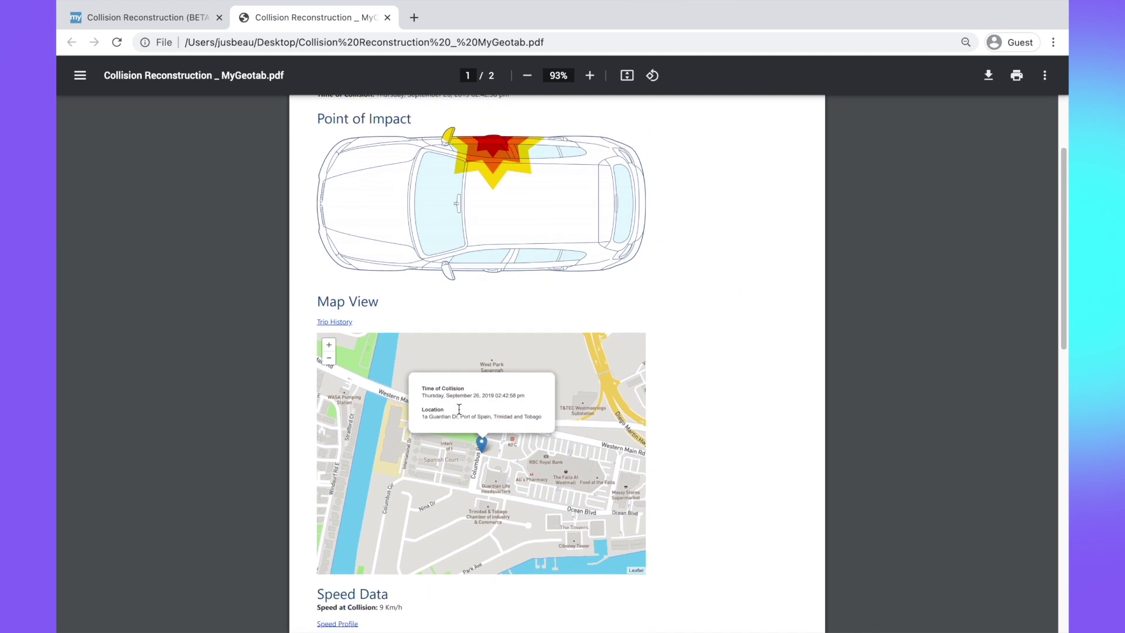
pyautogui.scroll(-1, 572, 490)
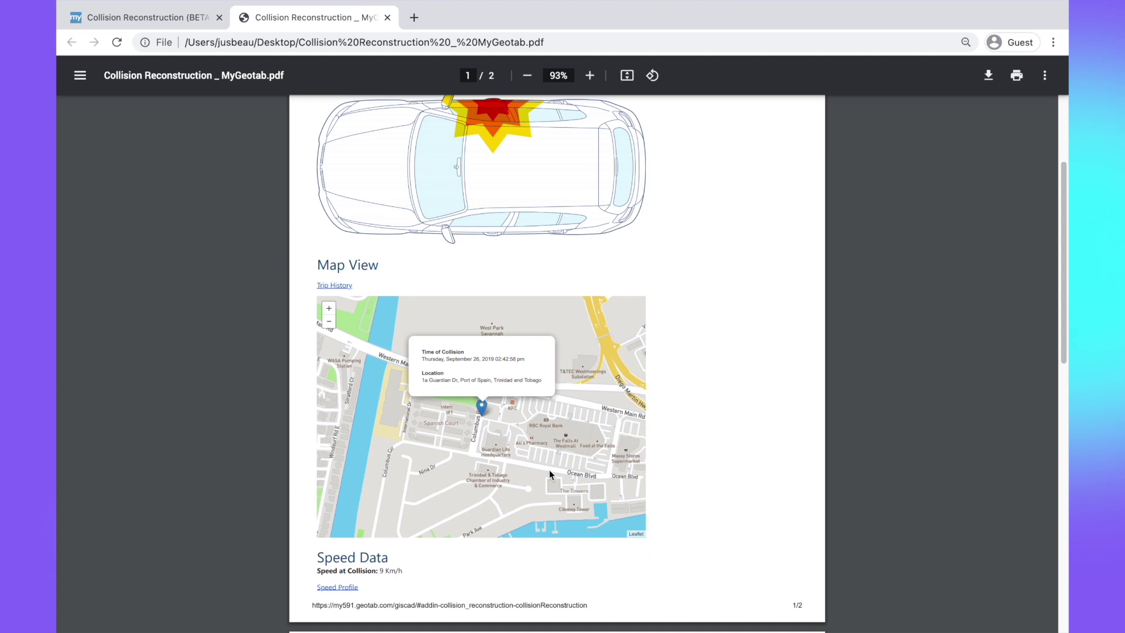
pyautogui.scroll(-1, 550, 470)
pyautogui.scroll(-1, 422, 547)
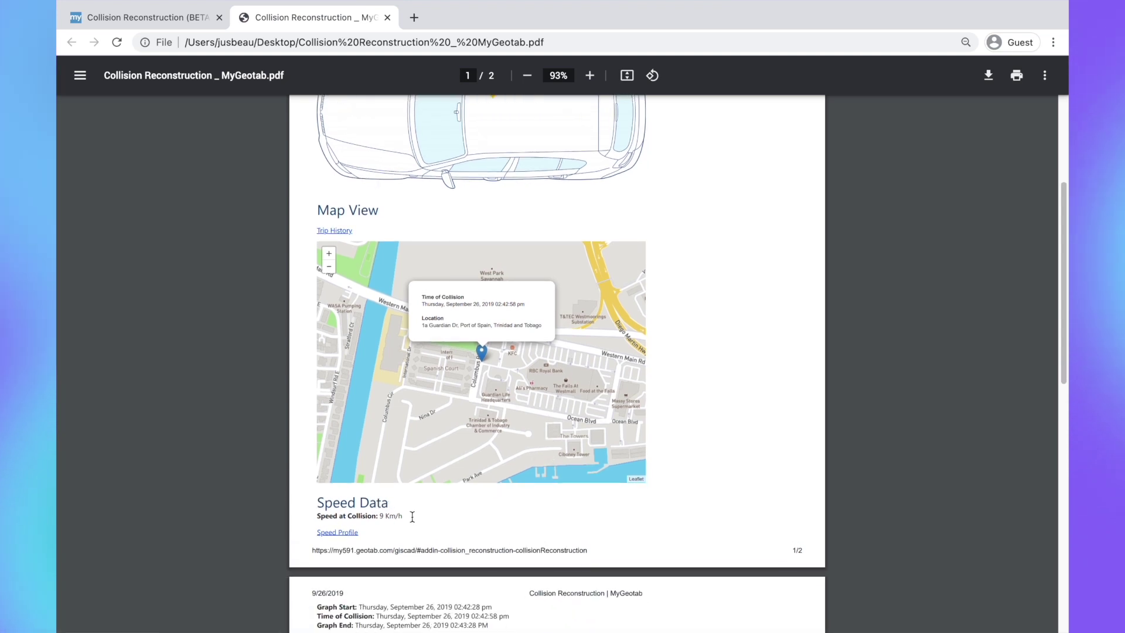
pyautogui.scroll(-4, 747, 447)
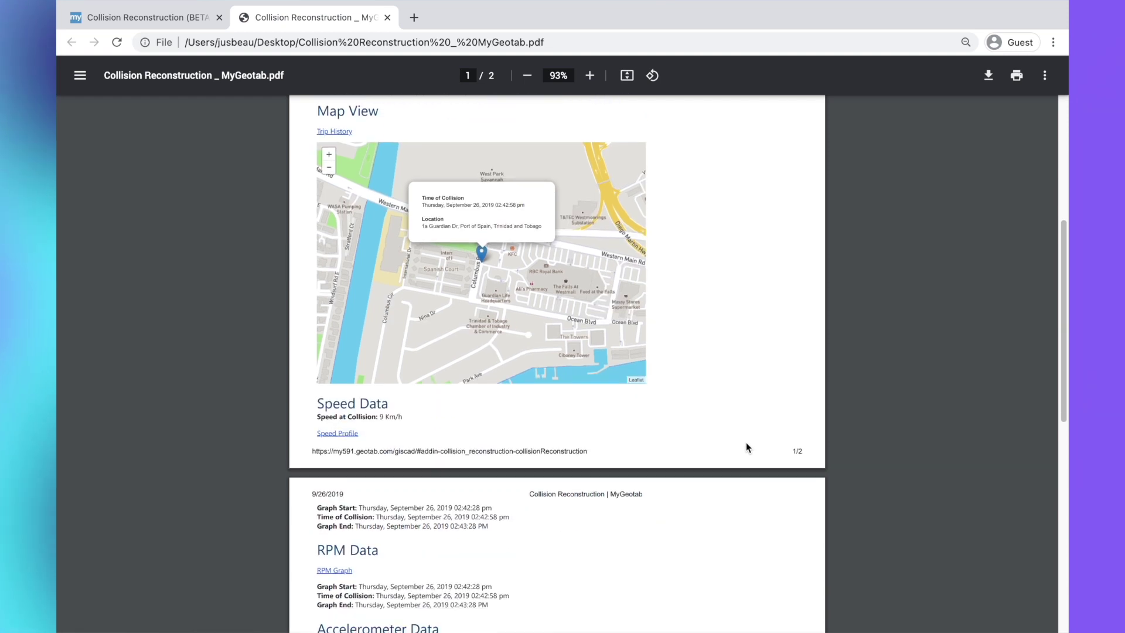
pyautogui.scroll(-1, 746, 441)
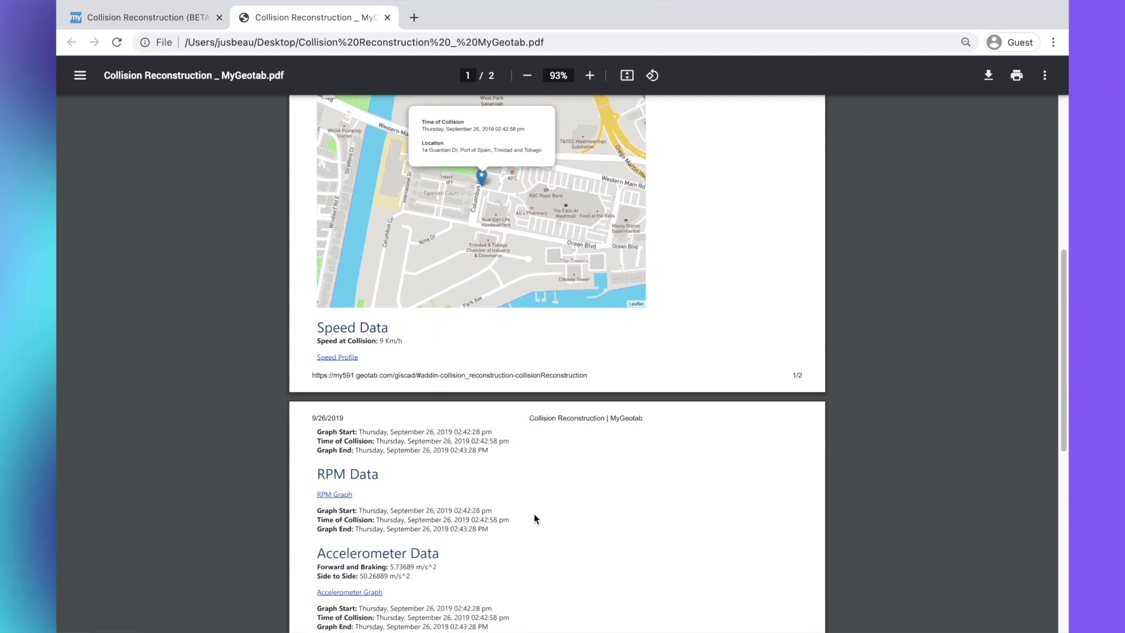
pyautogui.scroll(-1, 533, 518)
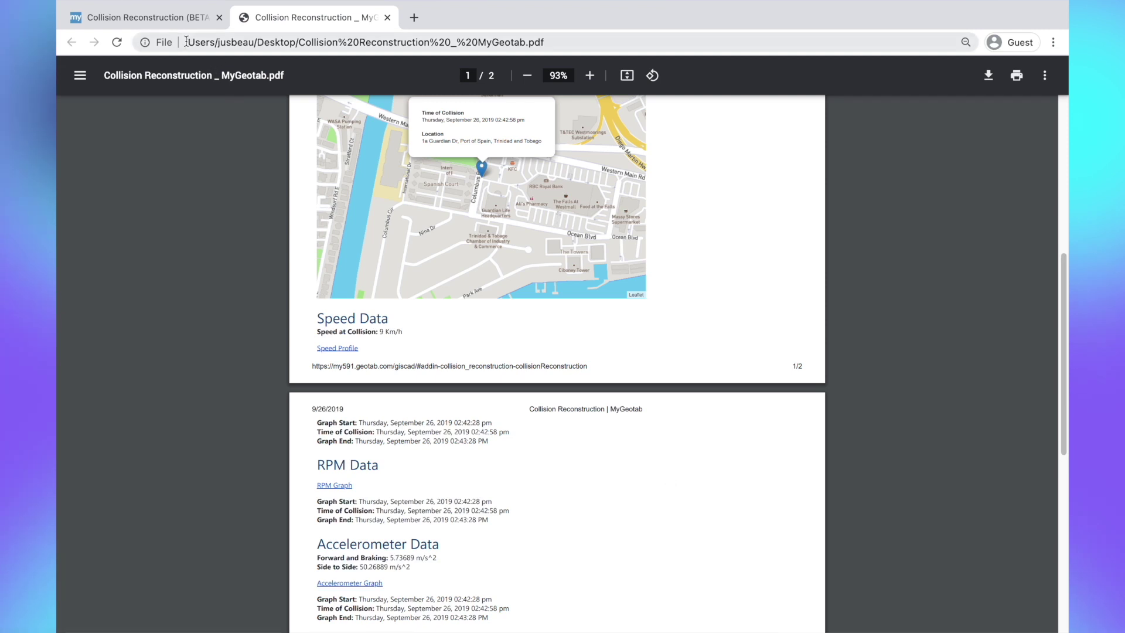
# - Return to MyGeotab, open Risk Management and look through the exception rules available in the report options
pyautogui.click(176, 24)
pyautogui.click(193, 311)
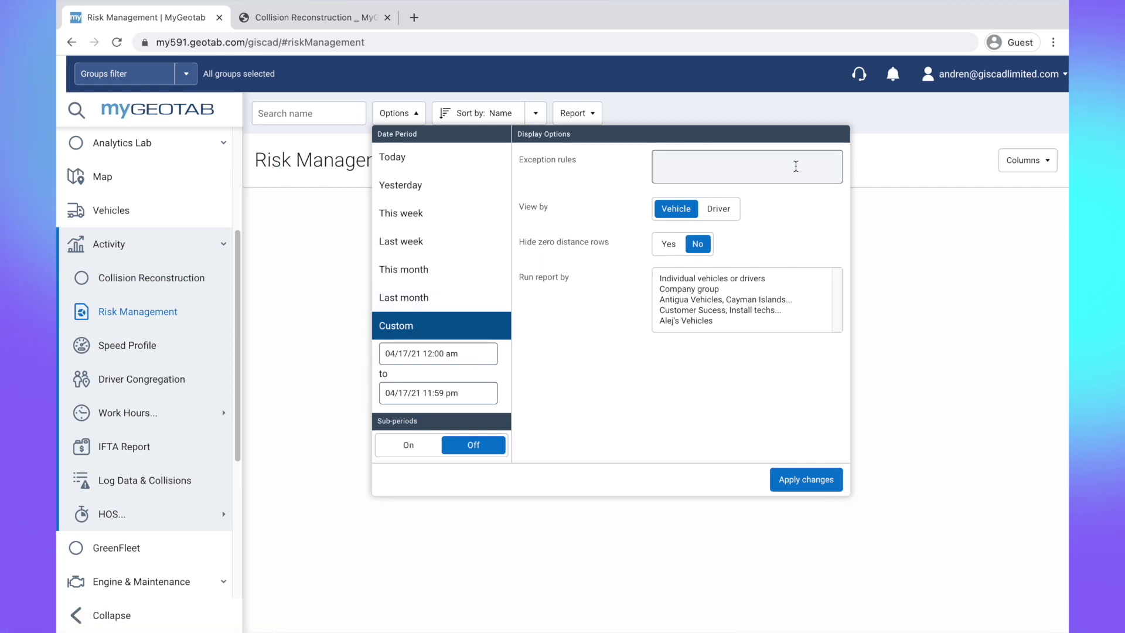
pyautogui.click(796, 166)
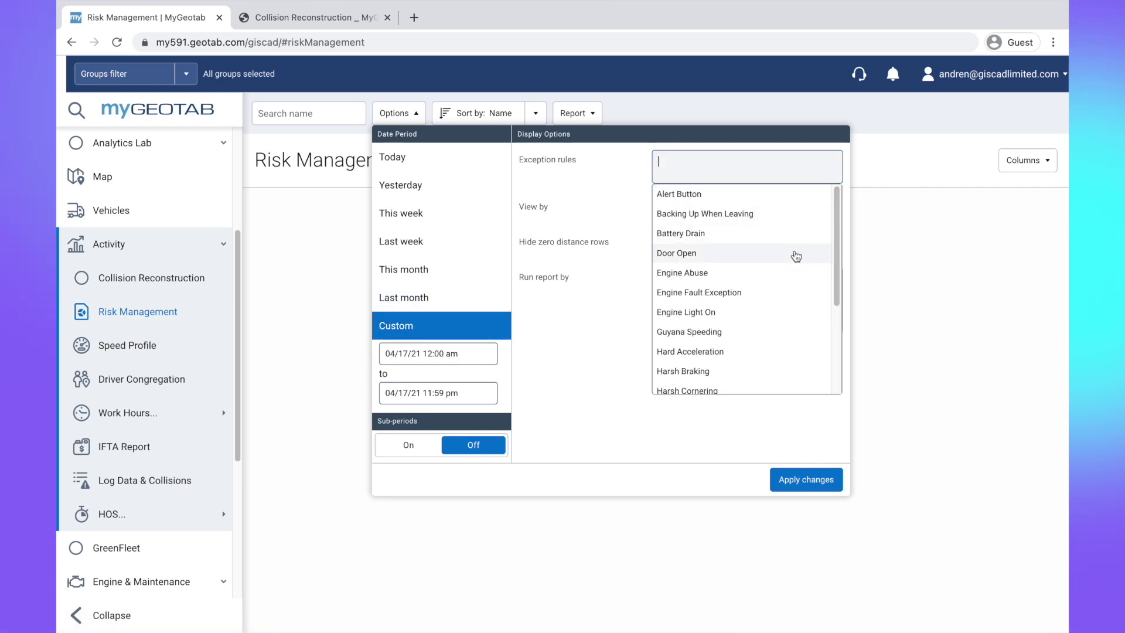
pyautogui.moveTo(839, 231); pyautogui.dragTo(839, 235)
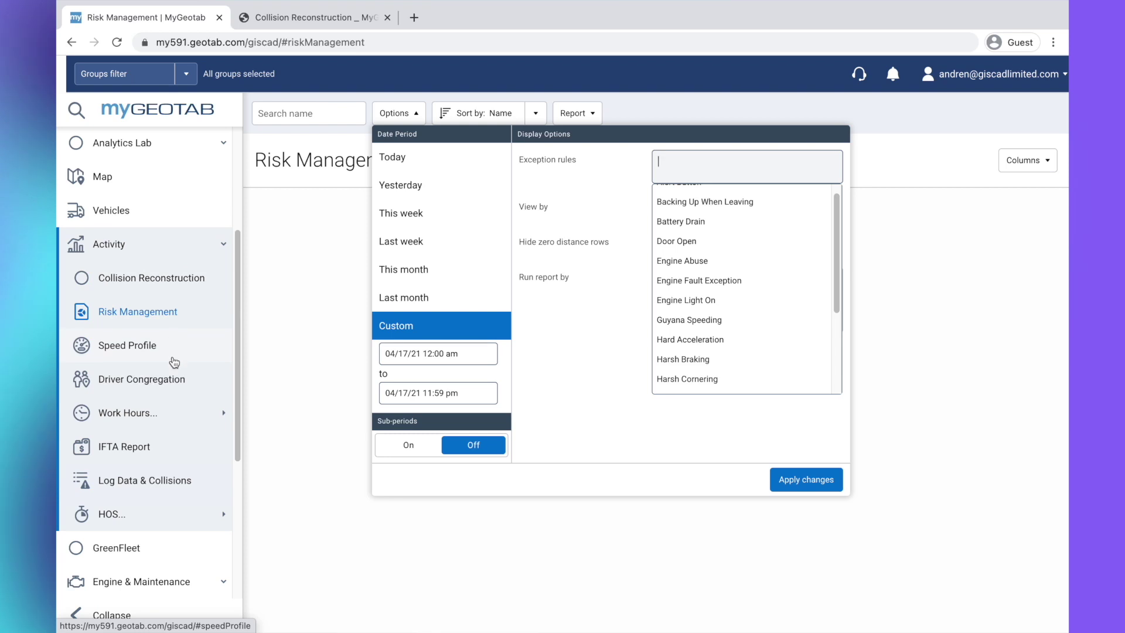
# - Open the Speed Profile page under Activity
pyautogui.click(174, 362)
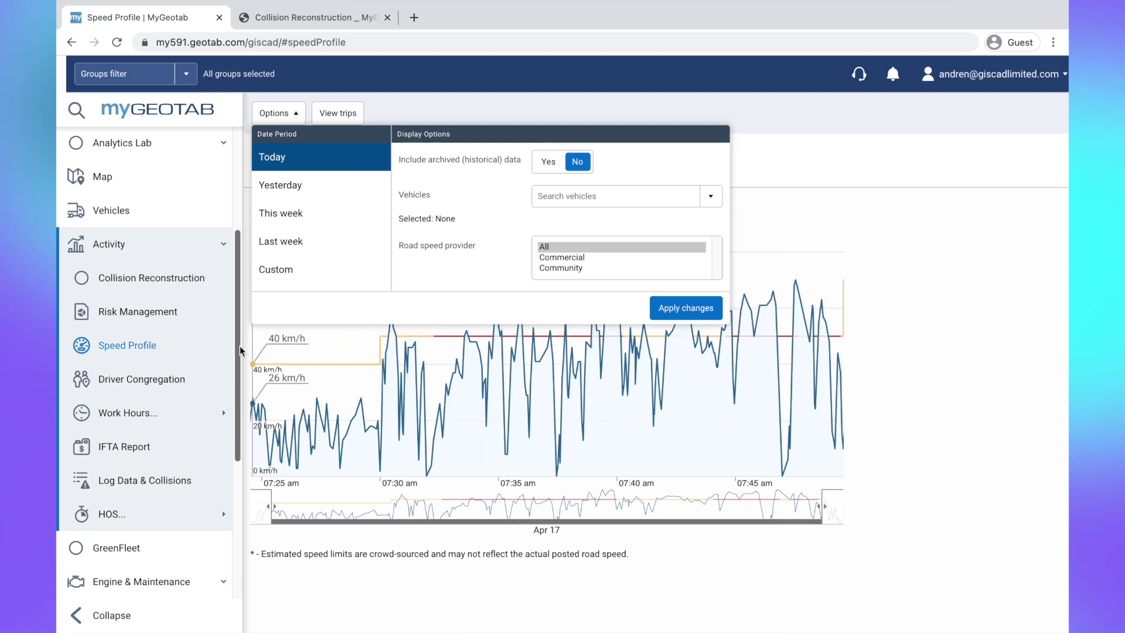
# - Open the Driver Congregation page and show the report choices under Work Hours
pyautogui.scroll(-1, 234, 352)
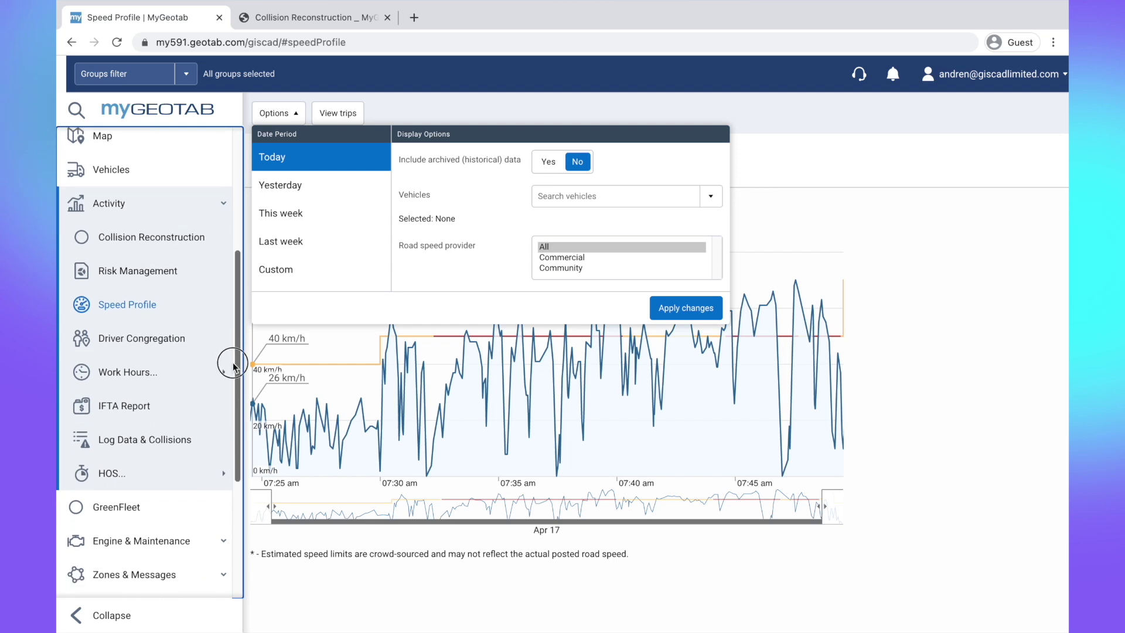
pyautogui.click(182, 348)
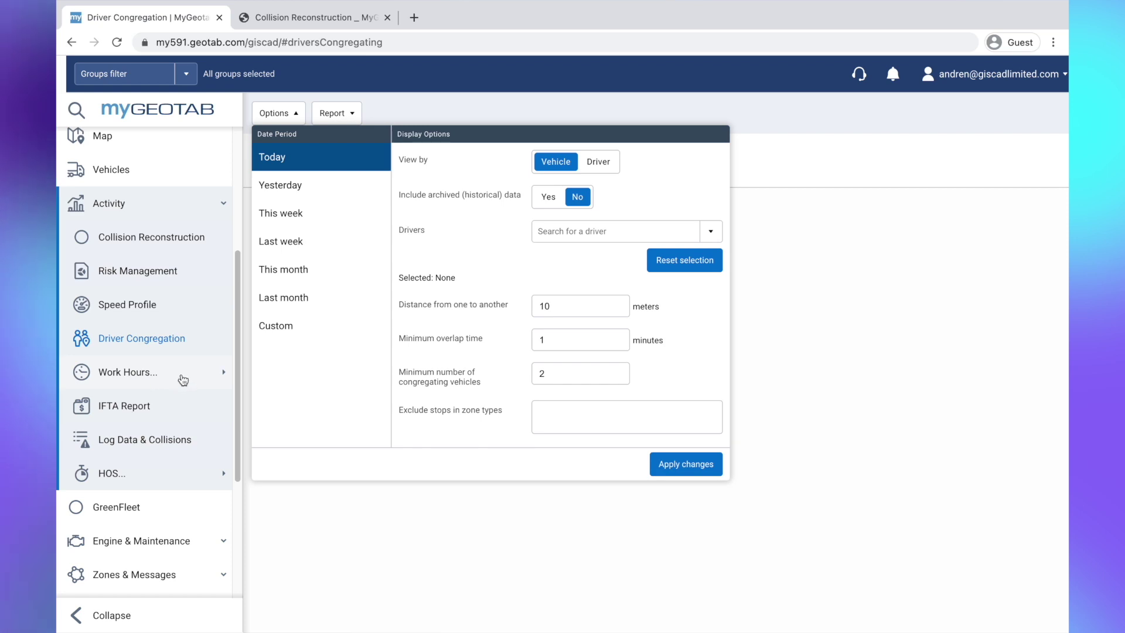
pyautogui.click(181, 373)
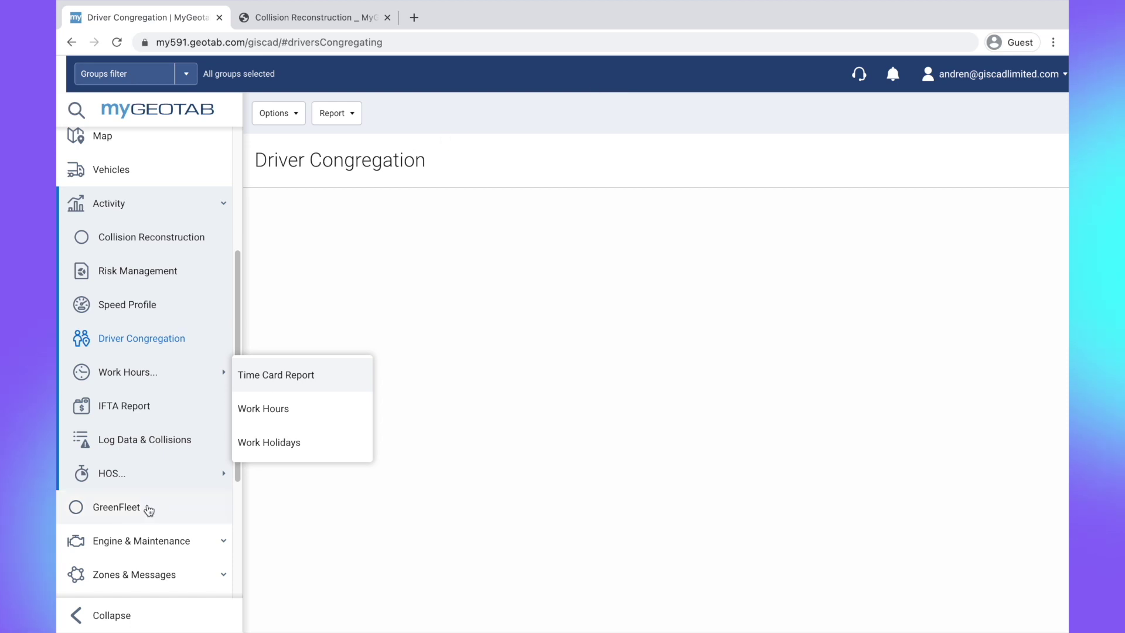
# - Open the Faults page from Engine and Device under Engine & Maintenance
pyautogui.scroll(-1, 156, 512)
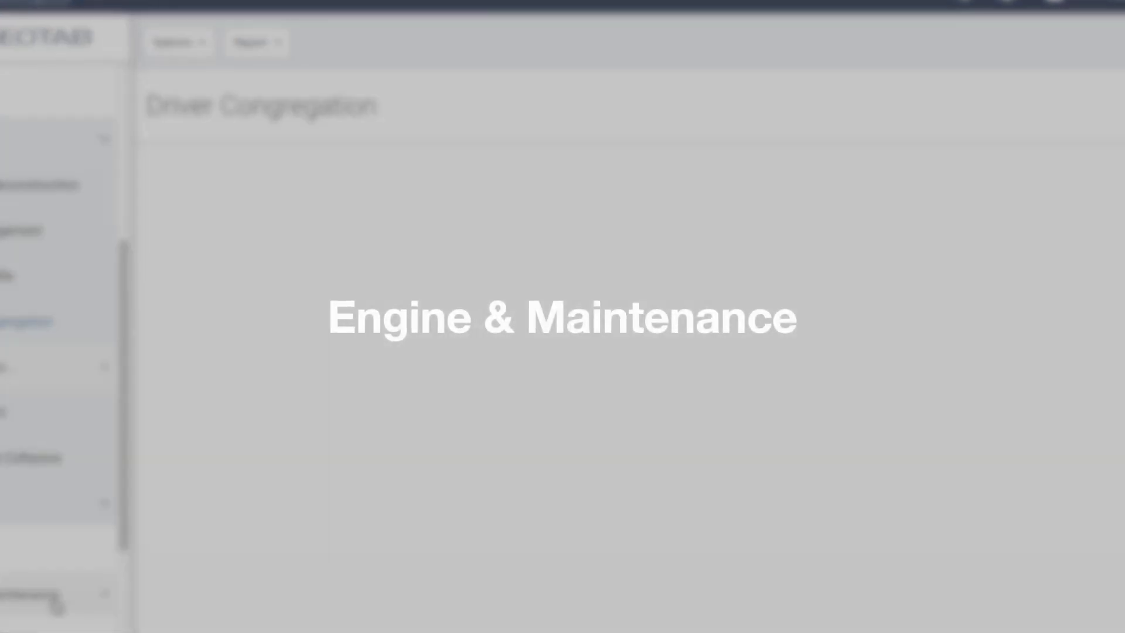
pyautogui.click(54, 597)
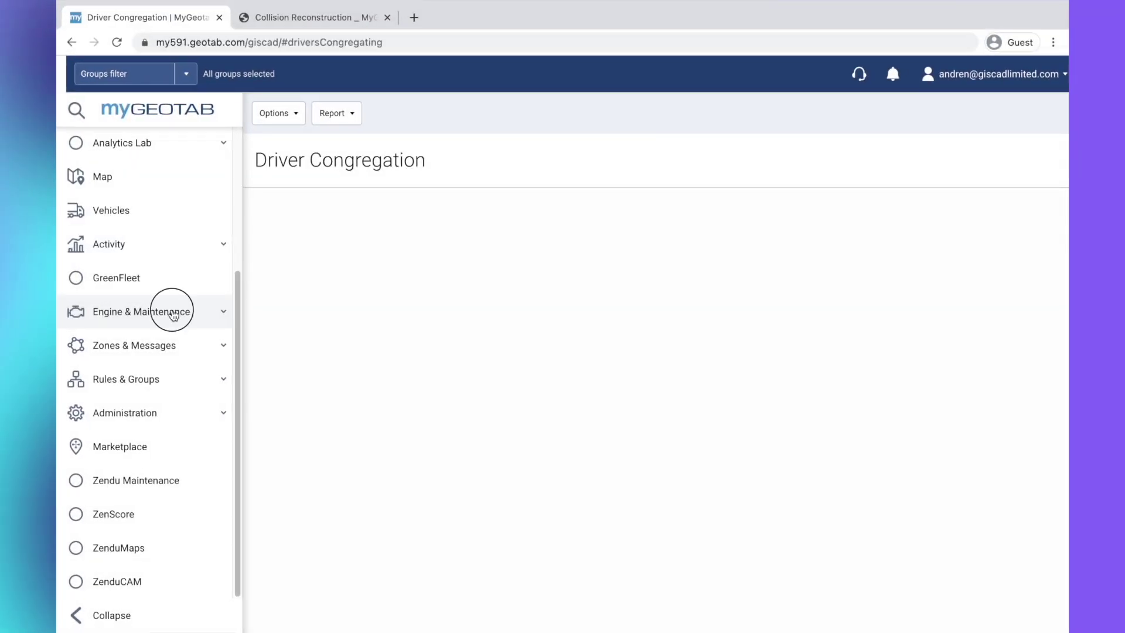
pyautogui.click(173, 315)
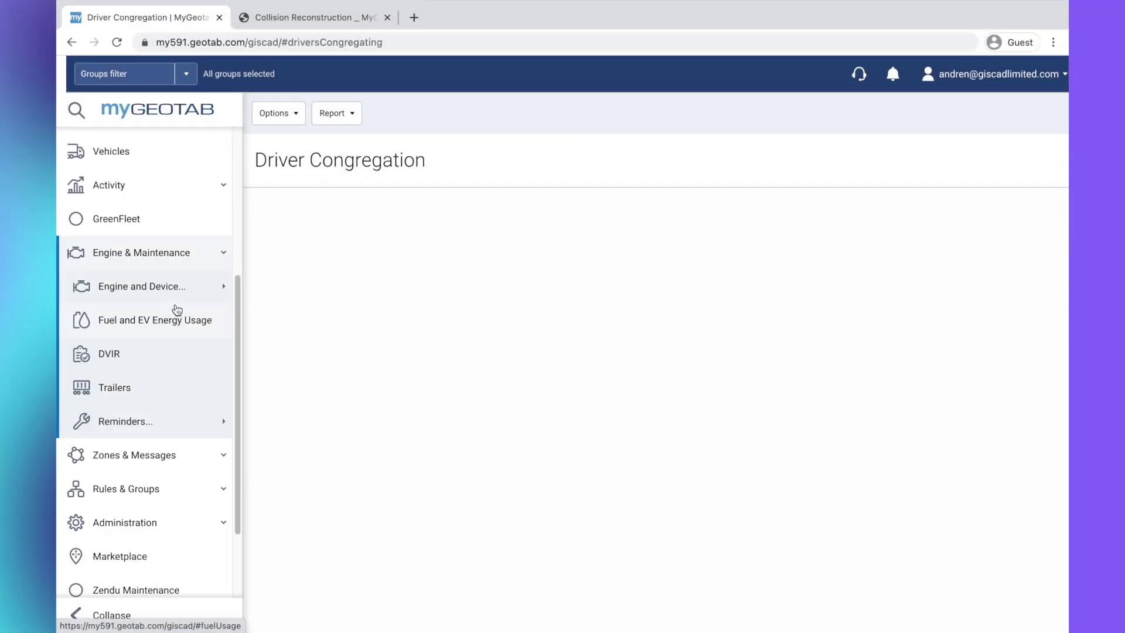
pyautogui.click(176, 283)
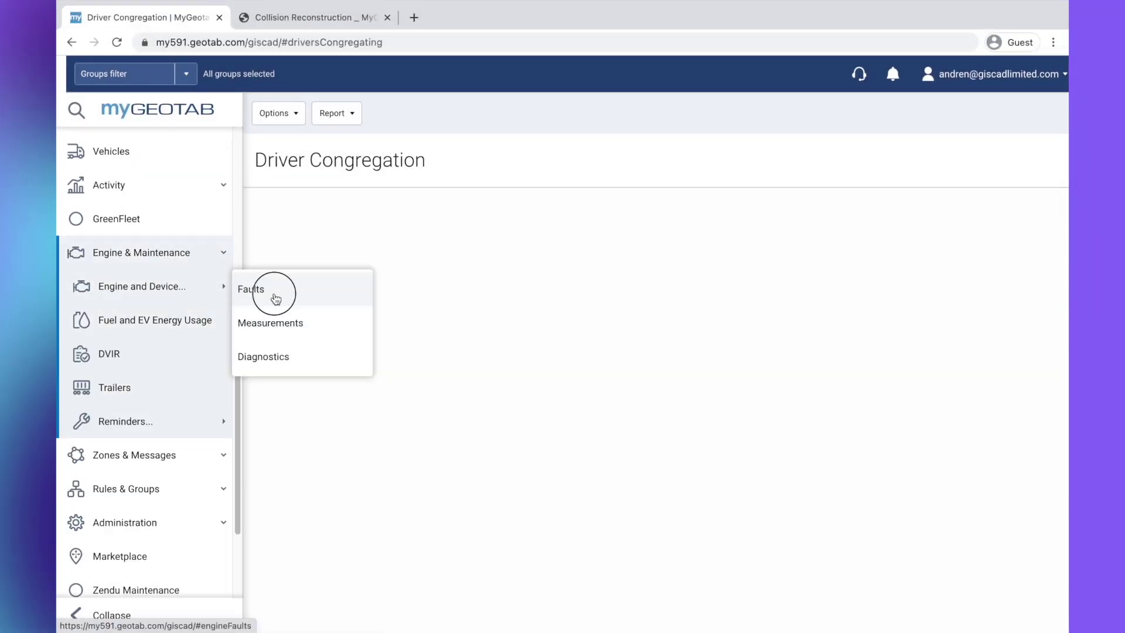
pyautogui.click(276, 300)
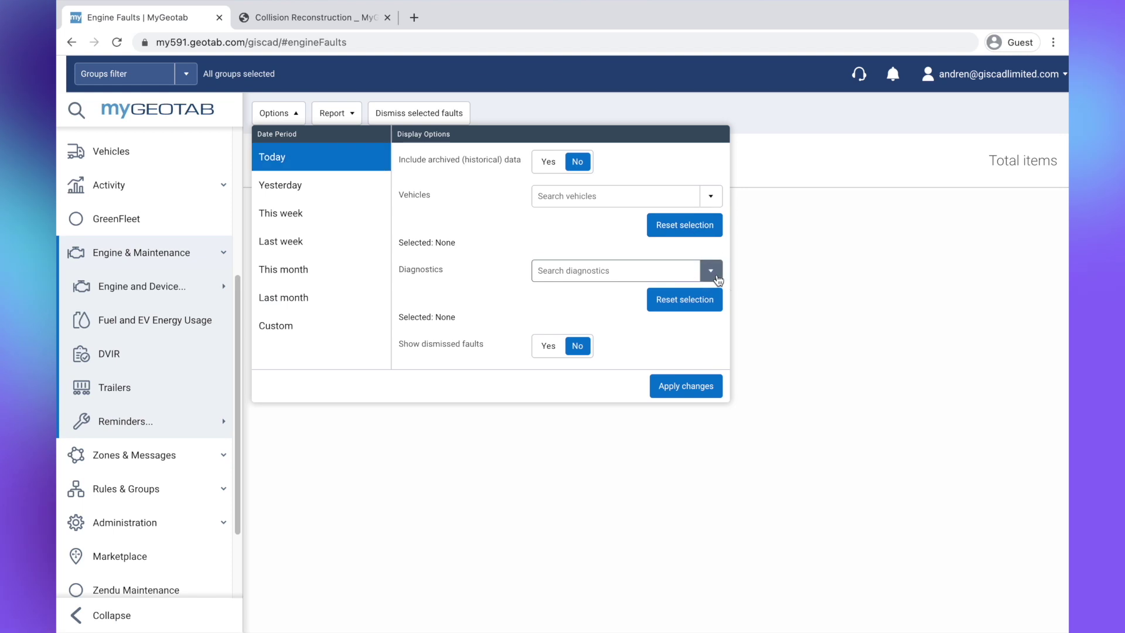
# - Browse the diagnostics available for filtering the engine faults report, leaving none selected
pyautogui.click(710, 270)
pyautogui.scroll(-1, 595, 433)
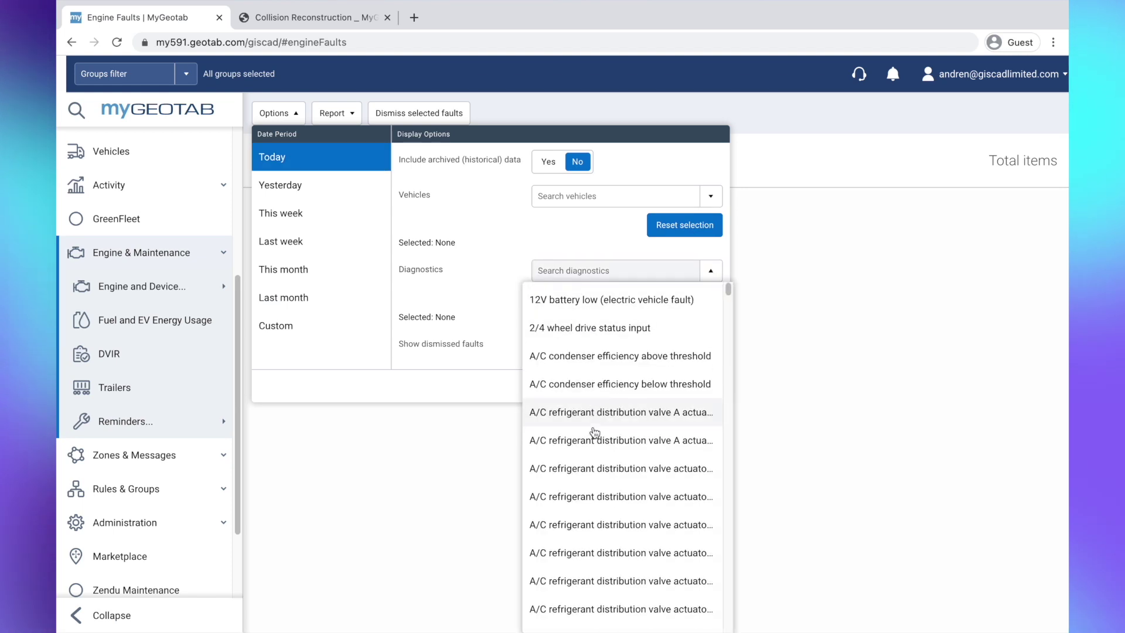
pyautogui.scroll(-1, 609, 416)
pyautogui.scroll(-2, 658, 420)
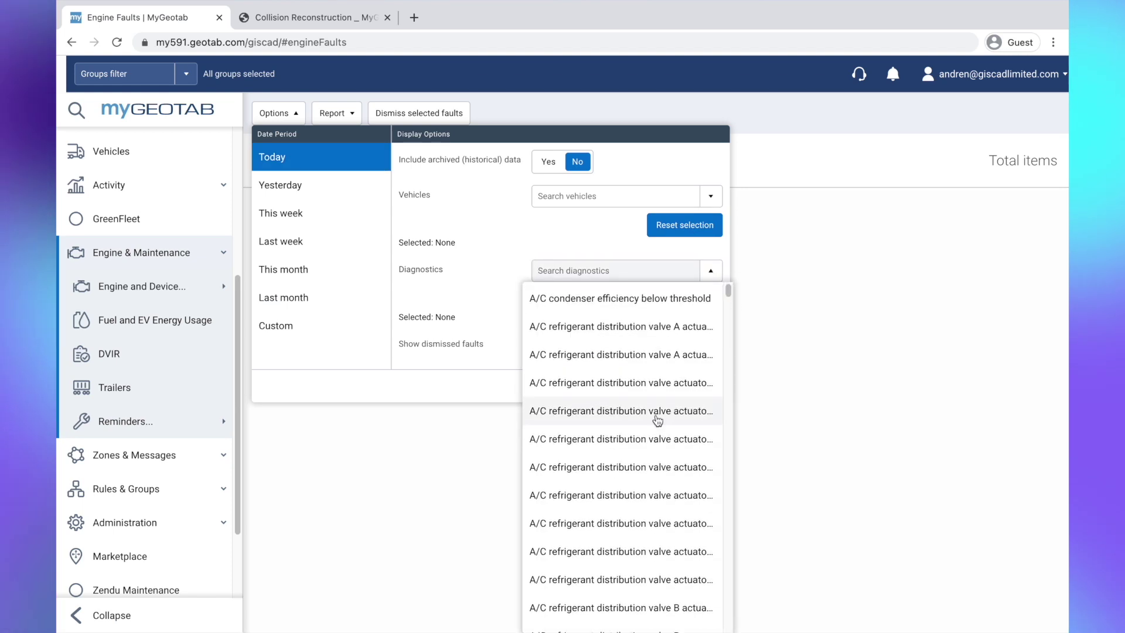
pyautogui.scroll(-5, 656, 422)
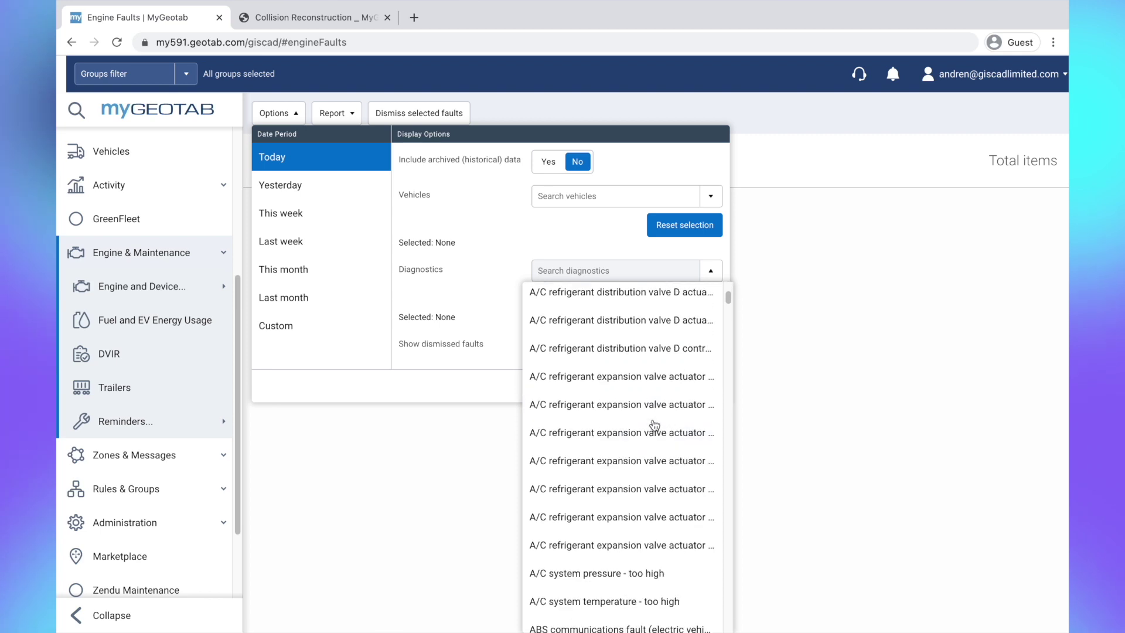
pyautogui.click(542, 237)
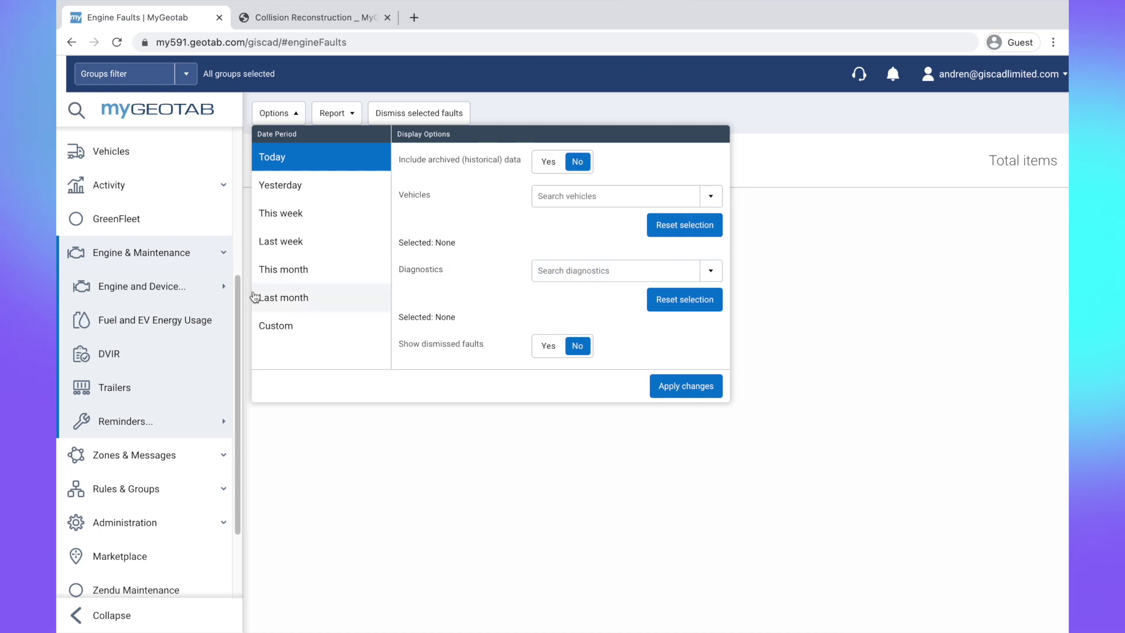
# - Open the Fuel and EV Energy Usage report and view the fill-ups of the vehicle with 459 km distance
pyautogui.click(155, 320)
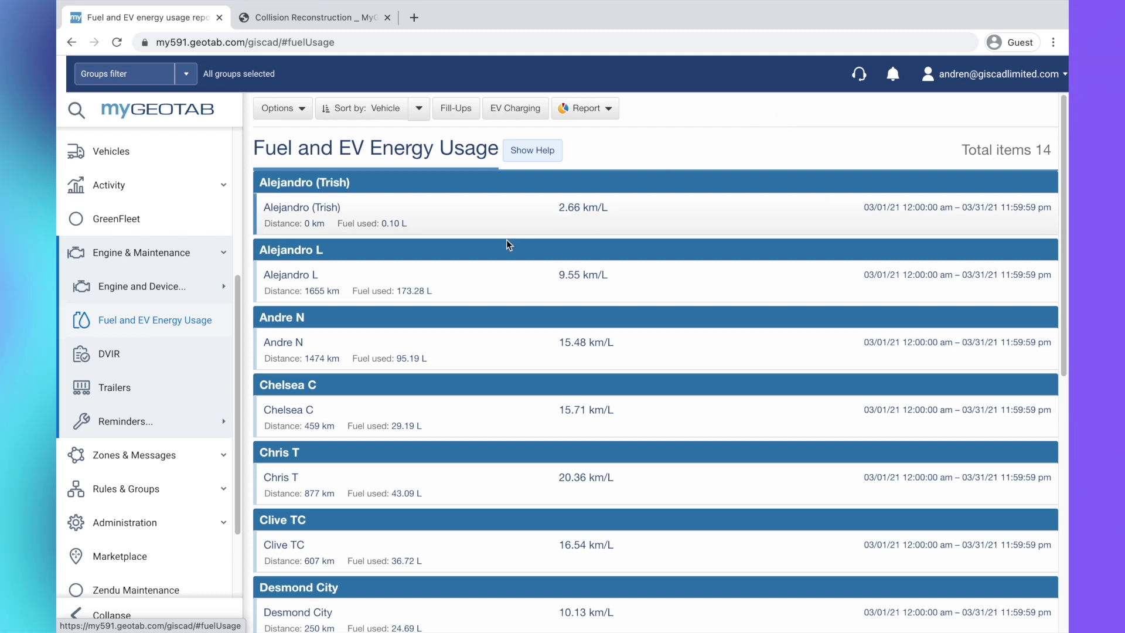
pyautogui.click(320, 417)
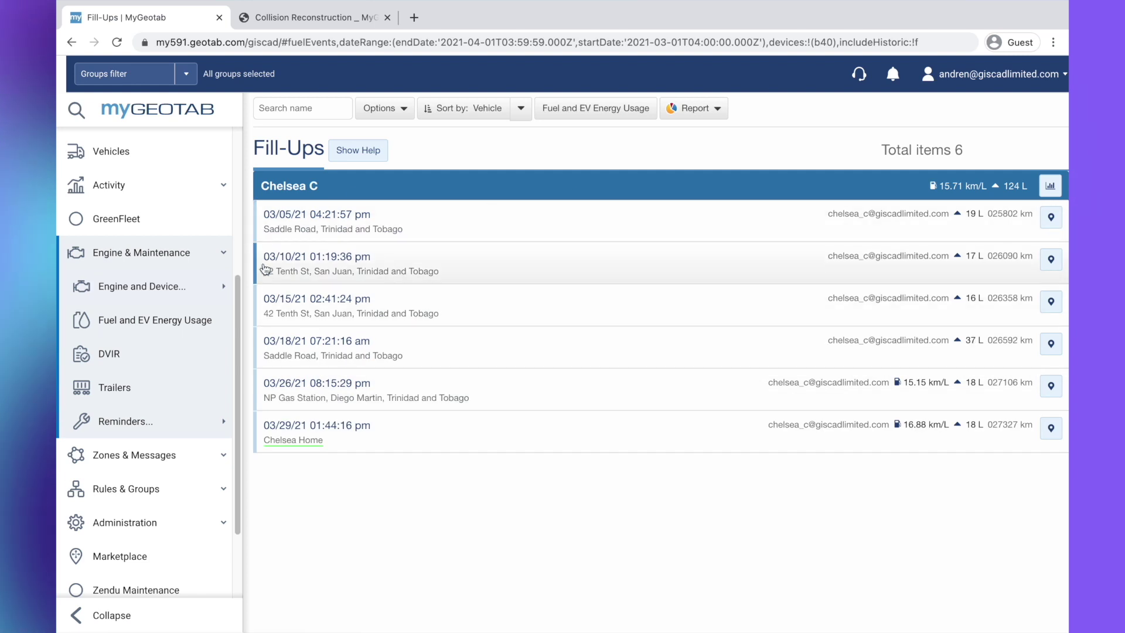
# - Open the DVIR page under Engine & Maintenance and show the choices under Reminders
pyautogui.moveTo(238, 290); pyautogui.dragTo(234, 324)
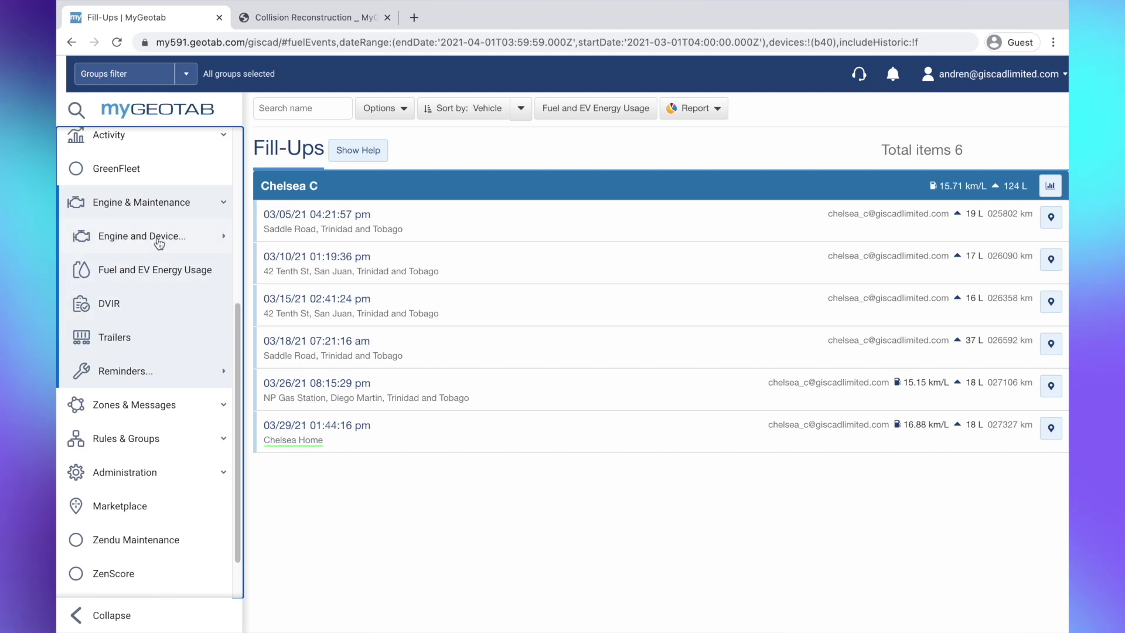
pyautogui.click(154, 306)
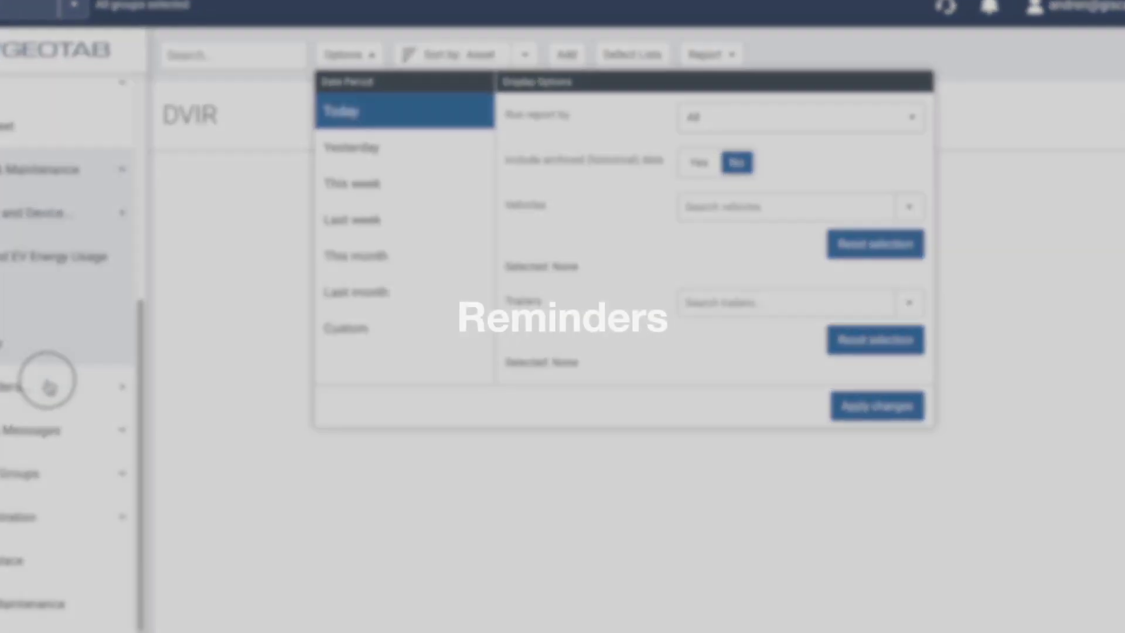
pyautogui.click(48, 387)
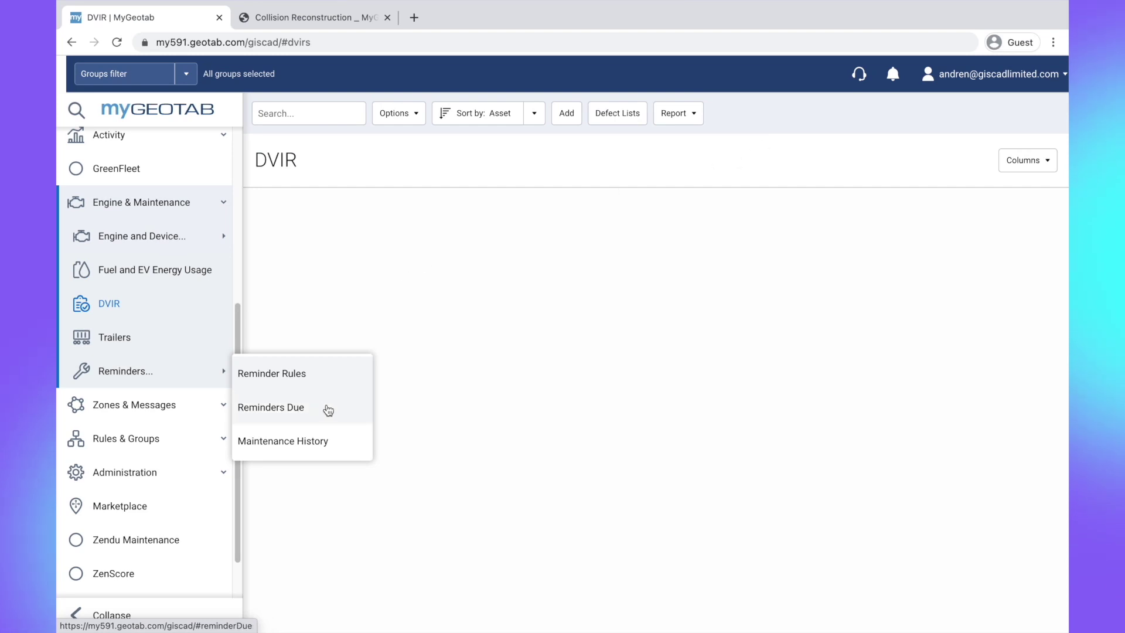
# - Open the Reminder Rules page, and look through the zone list on the Zones page under Zones & Messages
pyautogui.click(322, 380)
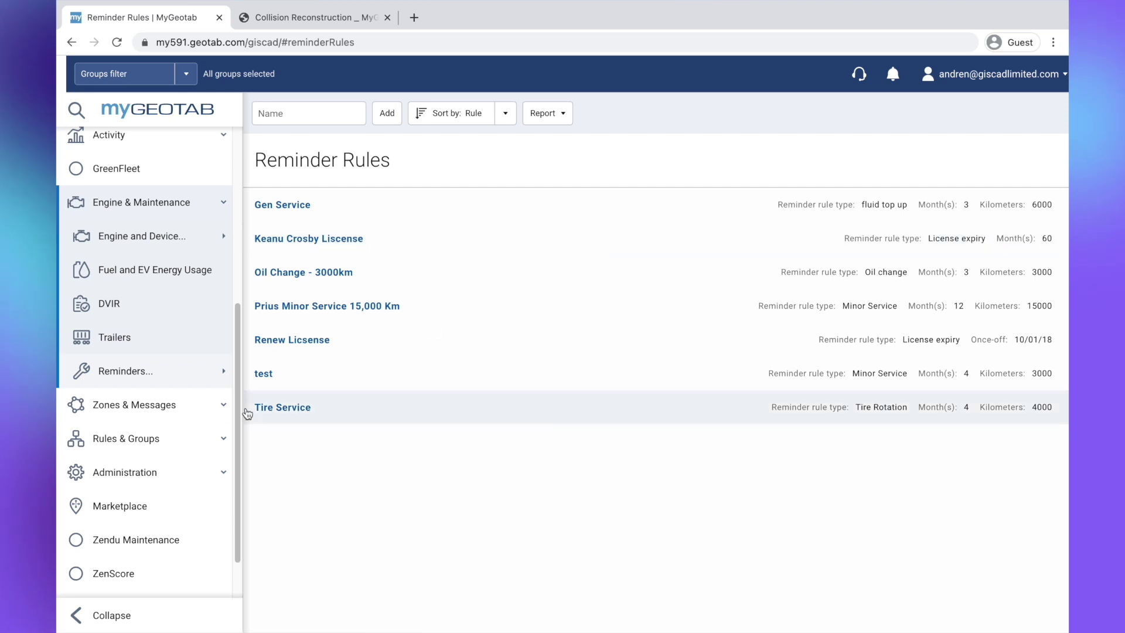
pyautogui.click(142, 421)
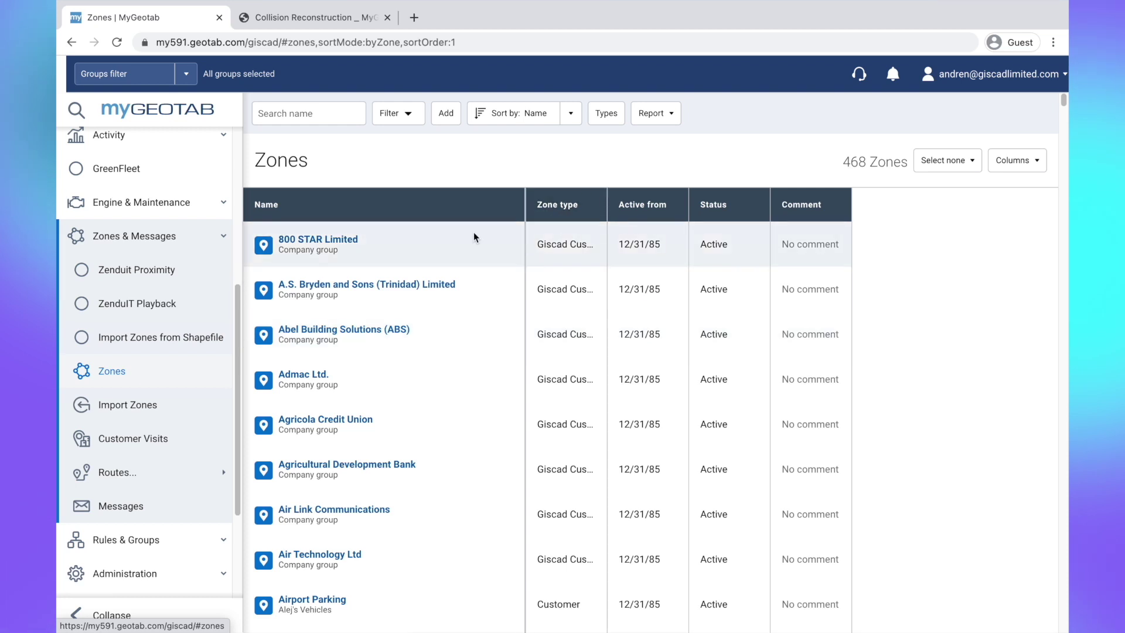
pyautogui.scroll(-1, 472, 240)
pyautogui.scroll(-14, 467, 253)
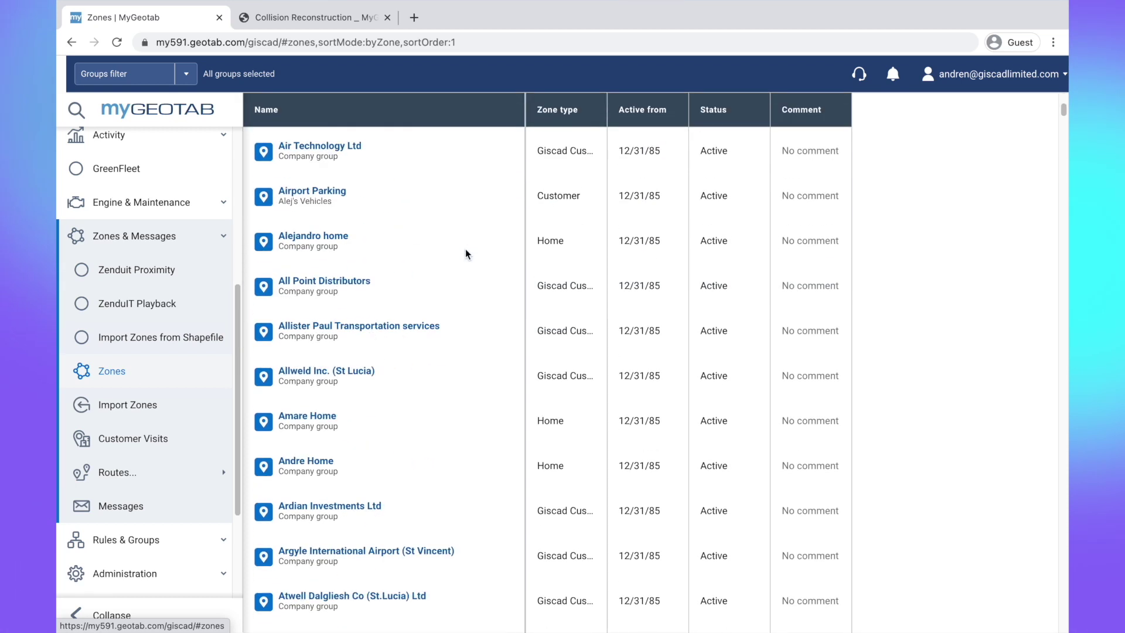
pyautogui.scroll(-1, 463, 263)
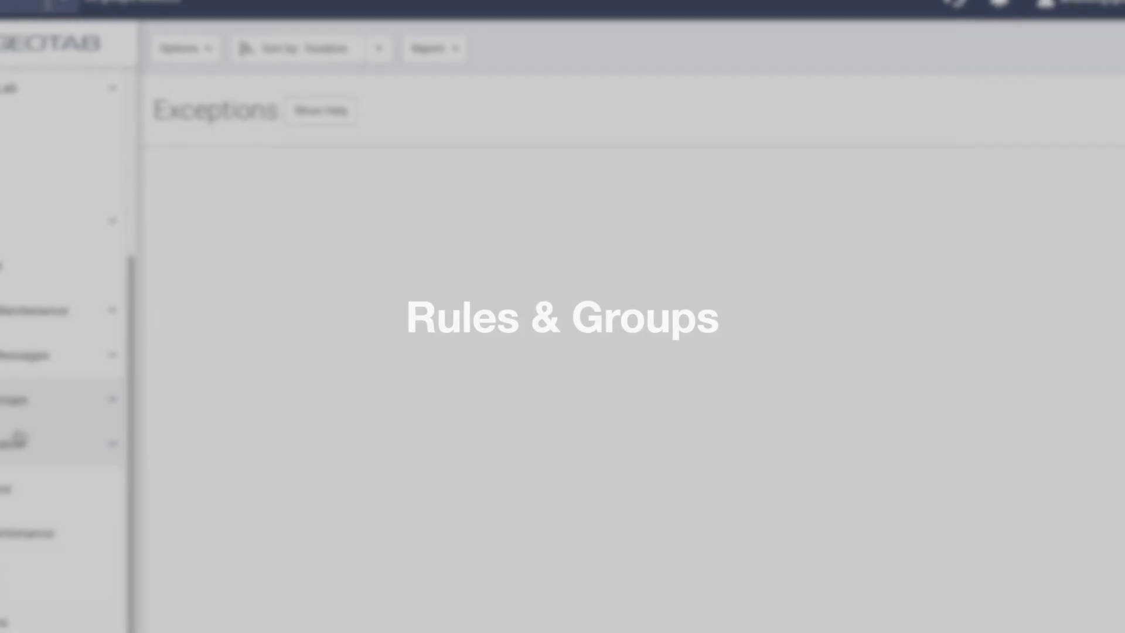
# - View the Rules page under Rules & Groups, and browse the rules available for filtering the Exceptions report
pyautogui.click(13, 340)
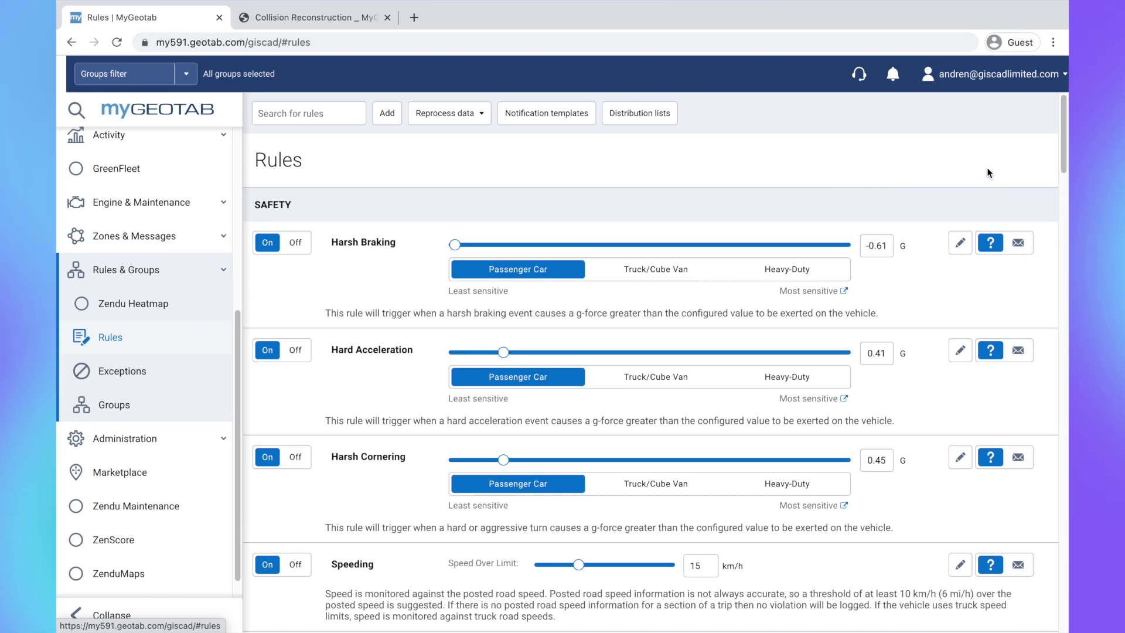
pyautogui.click(160, 378)
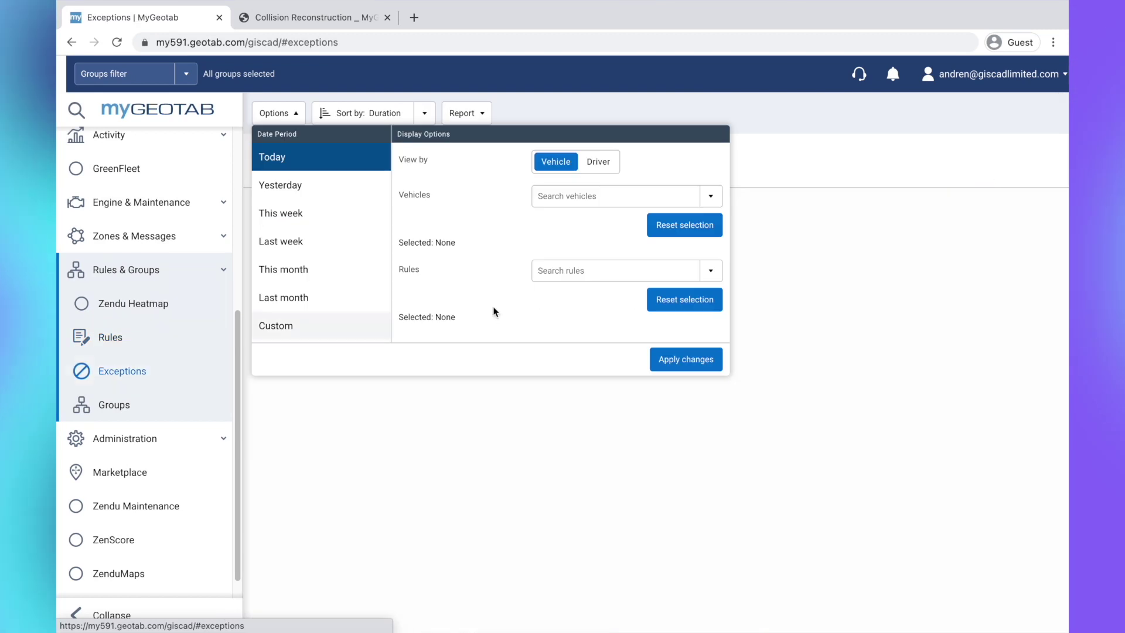
pyautogui.click(706, 272)
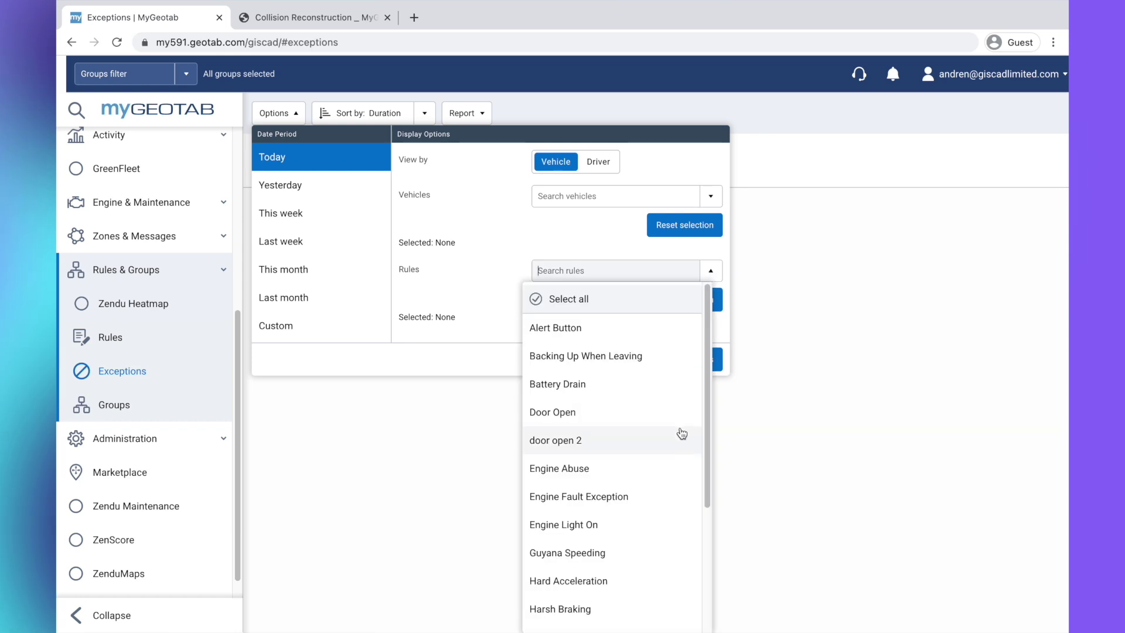
pyautogui.moveTo(707, 409); pyautogui.dragTo(696, 540)
# - View the company's groups tree under Rules & Groups, and open the Users page under Administration
pyautogui.click(135, 408)
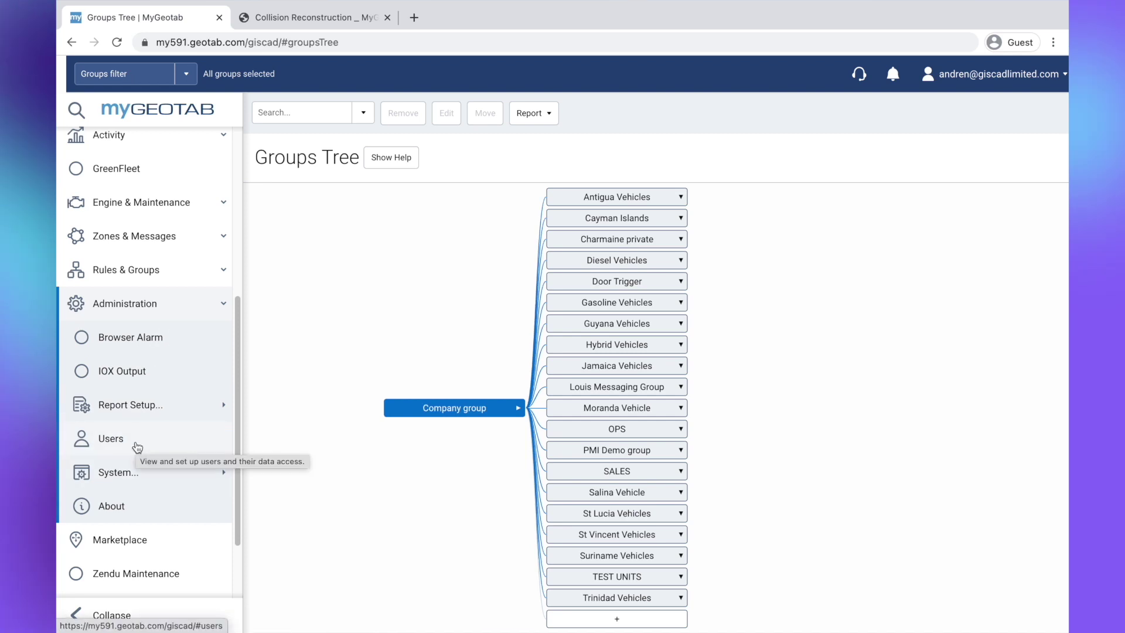
pyautogui.click(137, 447)
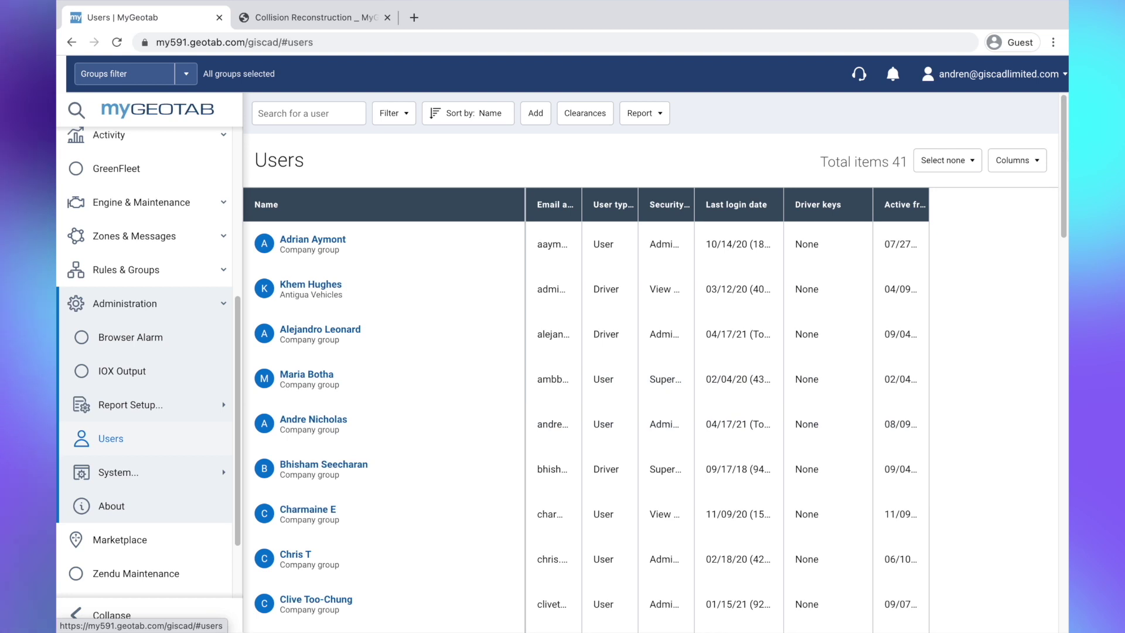
# - Open the Marketplace page showing all add-on solutions
pyautogui.click(108, 545)
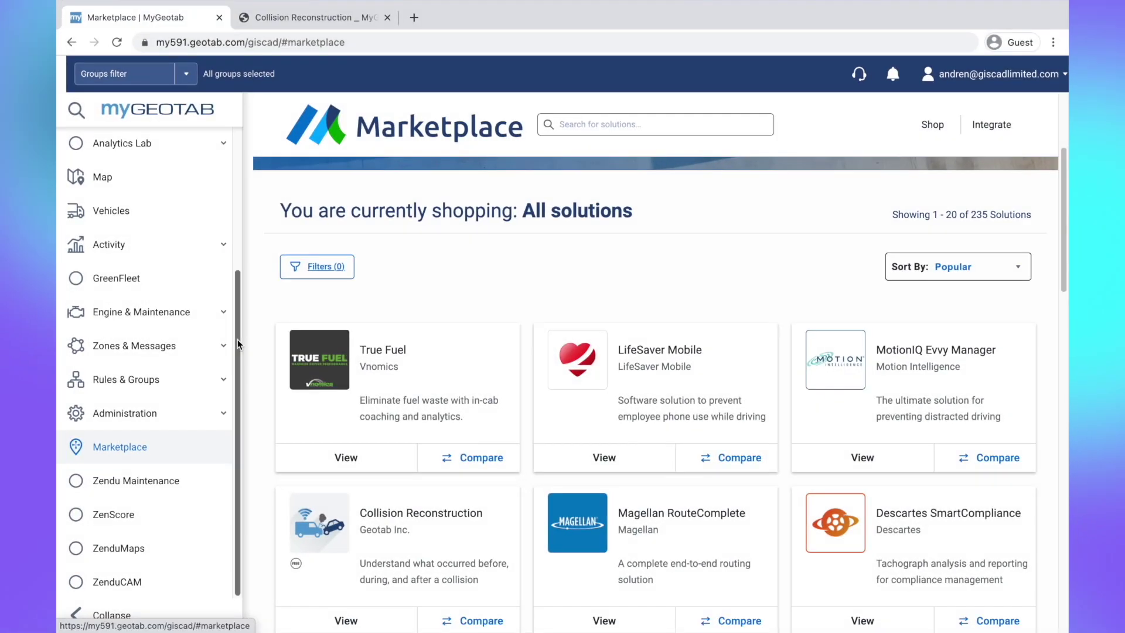
pyautogui.moveTo(237, 344); pyautogui.dragTo(236, 246)
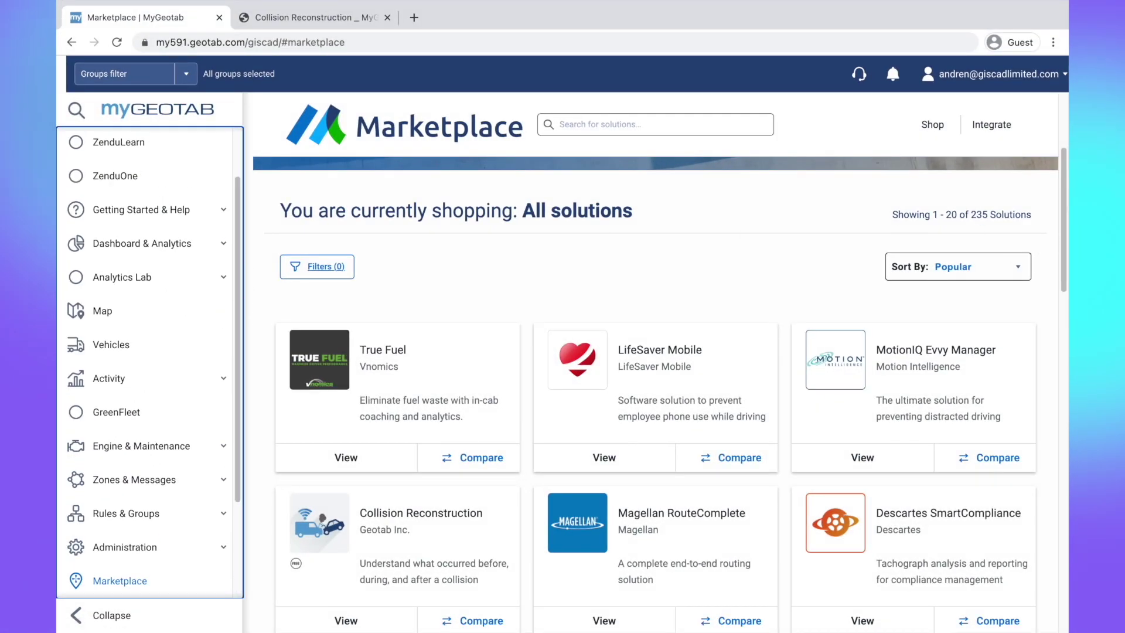